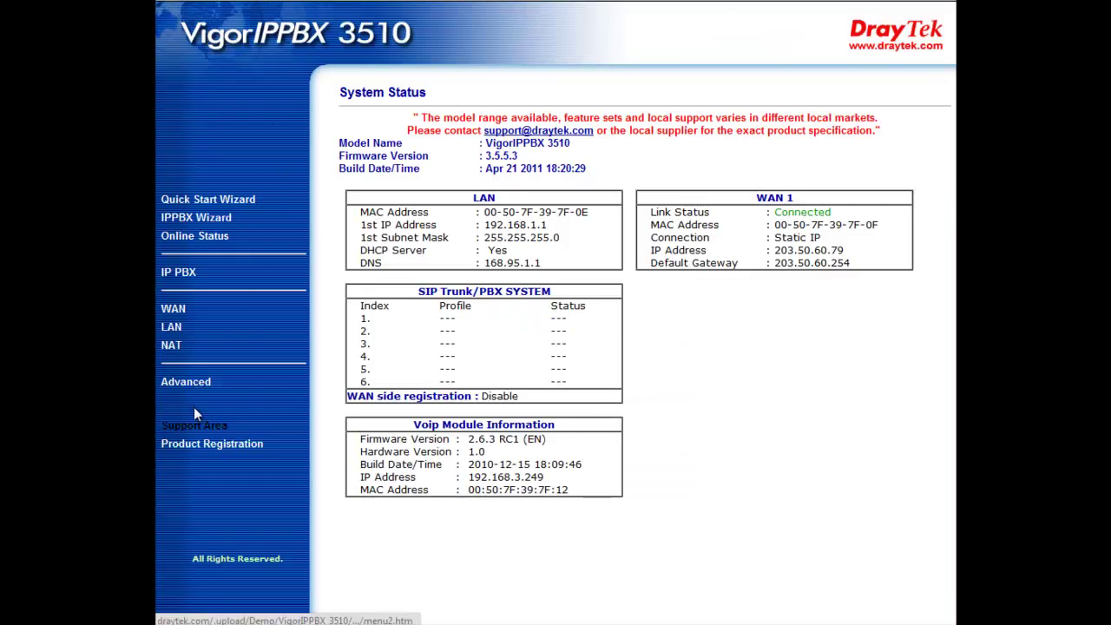
# Open Advanced > VPN and Remote Access > Remote Access Control to view the enabled VPN services
pyautogui.click(201, 388)
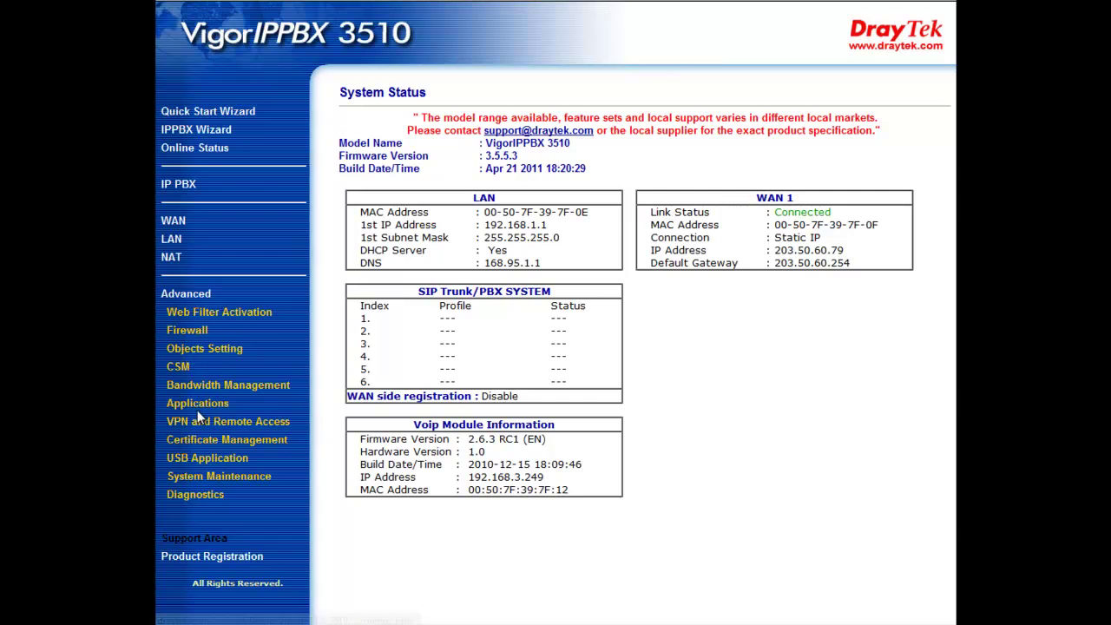
pyautogui.click(198, 422)
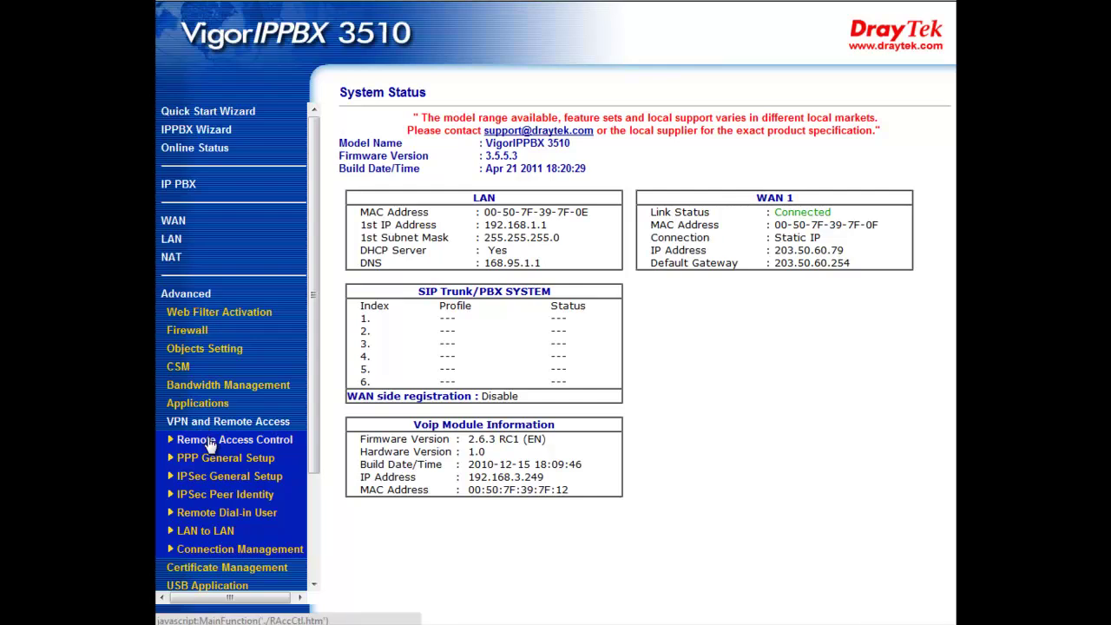
pyautogui.click(209, 441)
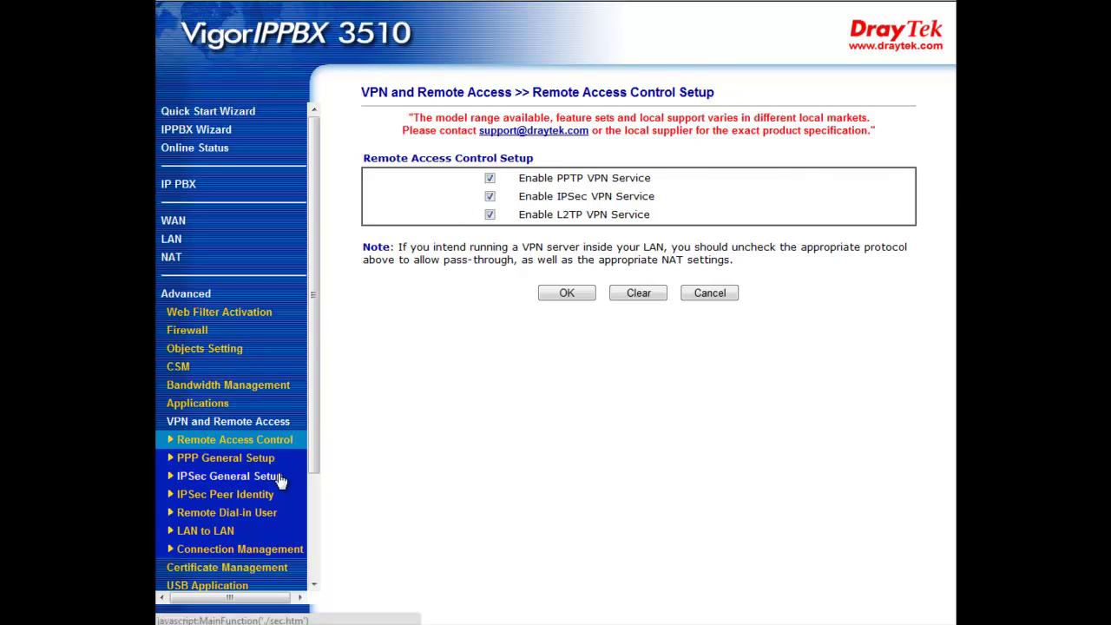
# Name LAN-to-LAN profile 1 'HQ' and have it dial out via IPSec Tunnel to 220.135.240.210
pyautogui.click(227, 476)
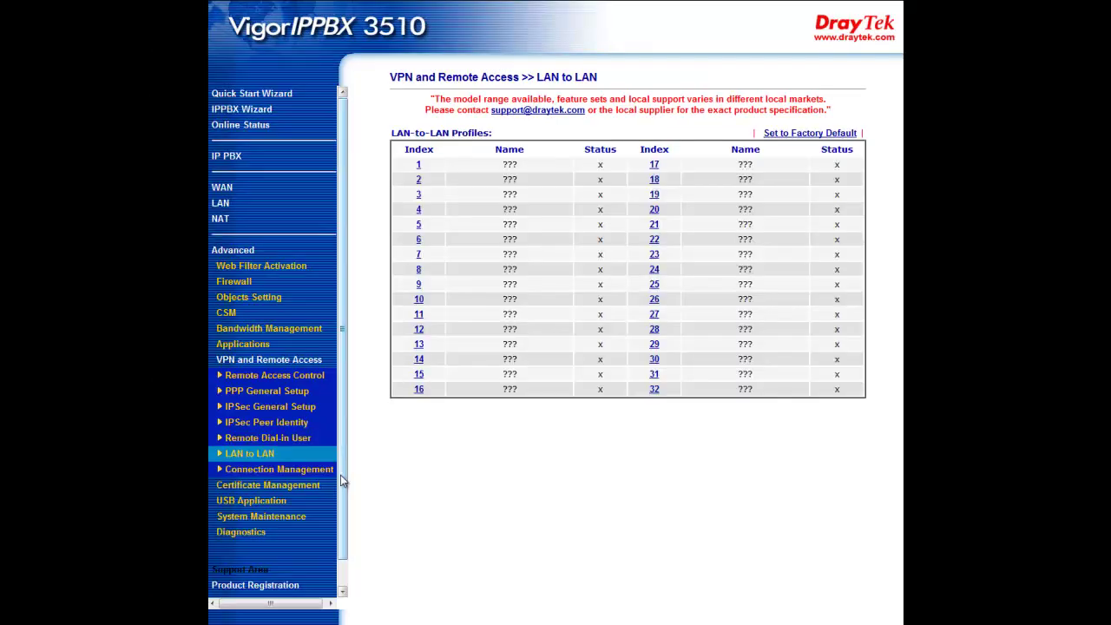
pyautogui.click(419, 167)
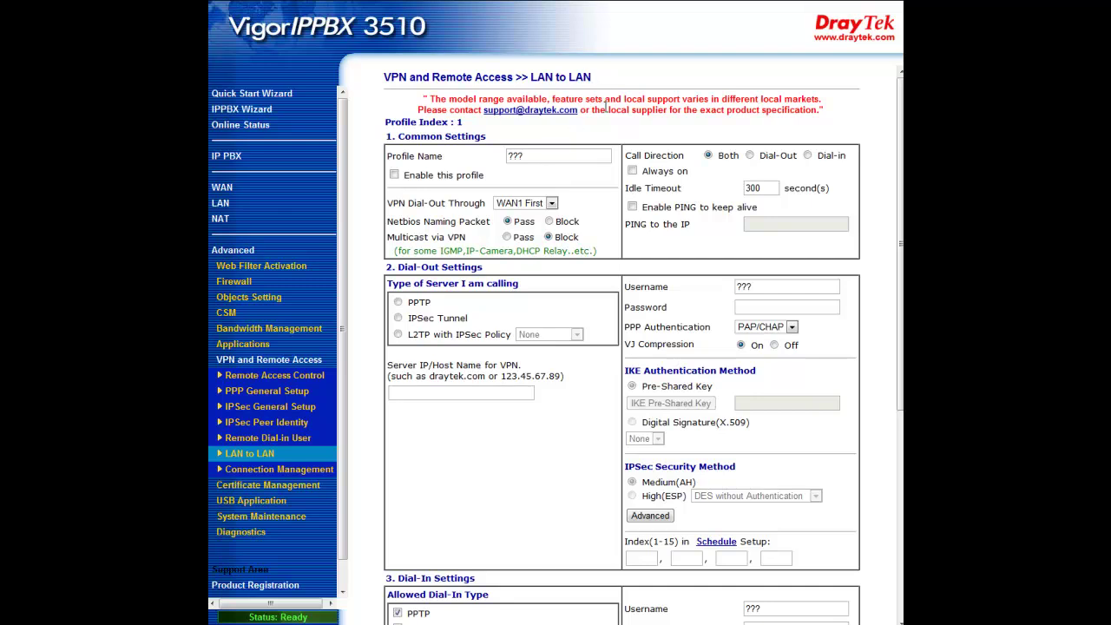
pyautogui.click(590, 154)
pyautogui.hotkey('ctrl', 'a')
pyautogui.write('HQ')
pyautogui.click(398, 317)
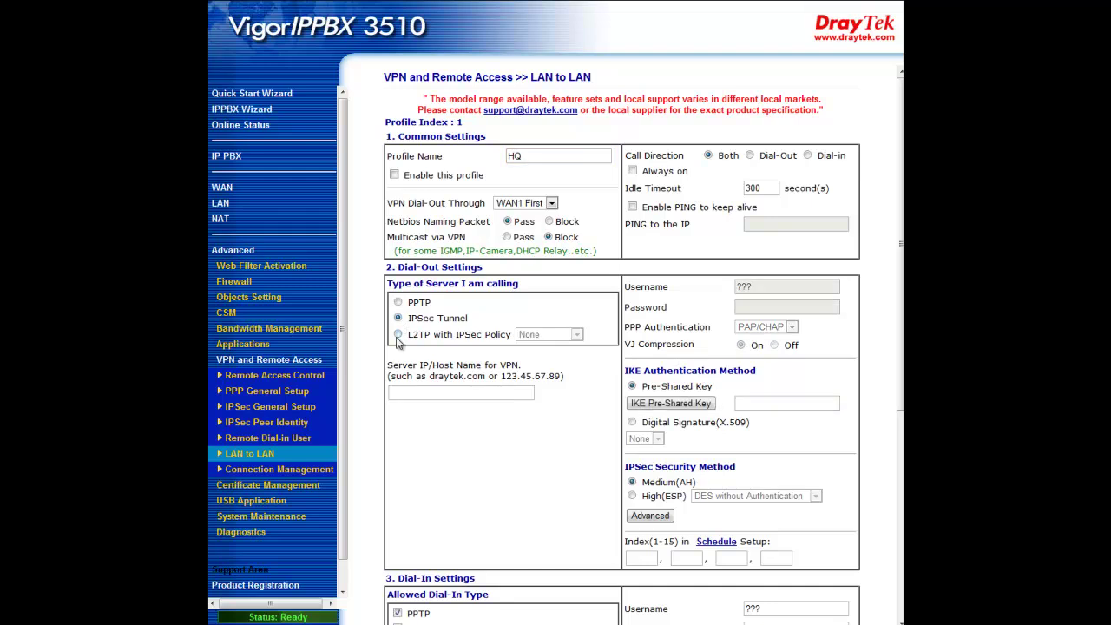
pyautogui.click(412, 394)
pyautogui.write('22')
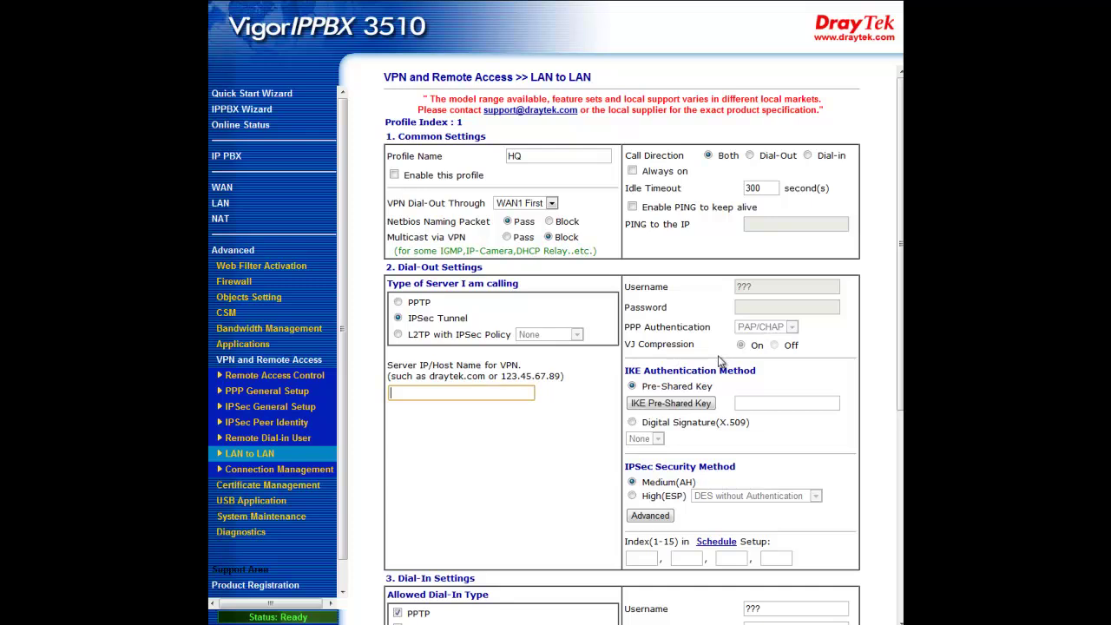
pyautogui.write('0.135.240.210')
# Disable PPTP and L2TP dial-in and accept only remote gateway 220.135.240.210
pyautogui.scroll(-1, 669, 392)
pyautogui.scroll(-3, 669, 392)
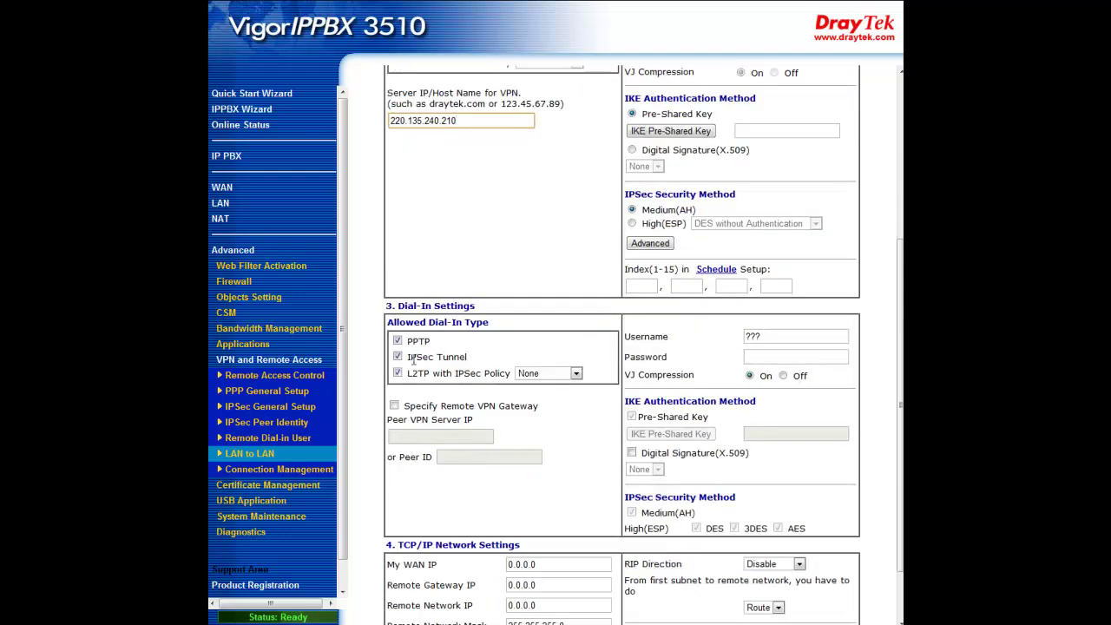
pyautogui.click(397, 341)
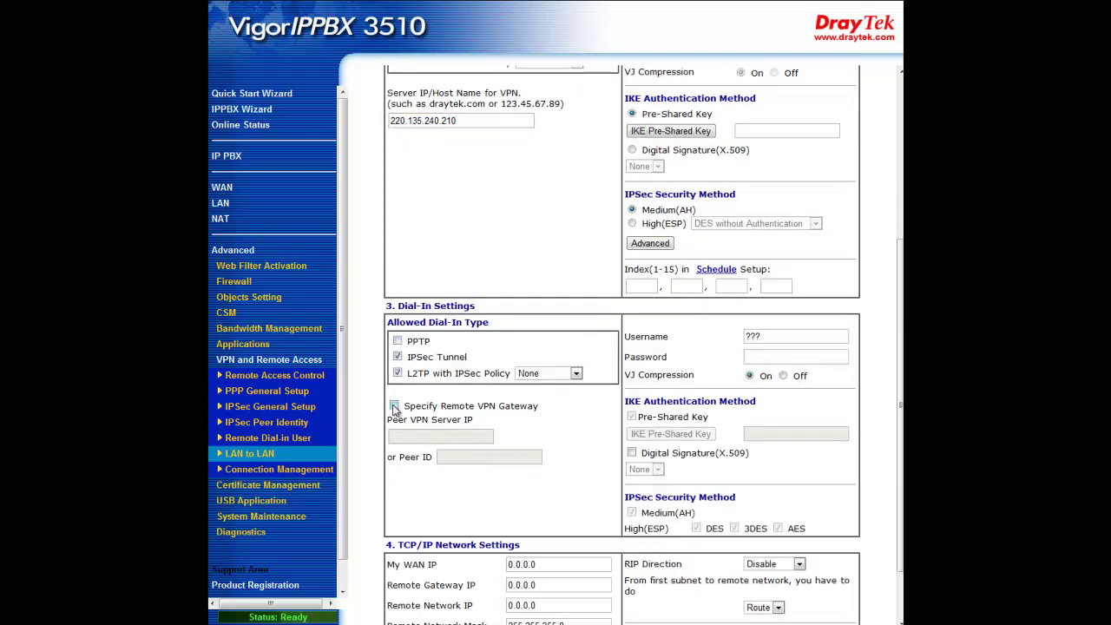
pyautogui.click(397, 373)
pyautogui.click(394, 406)
pyautogui.click(440, 436)
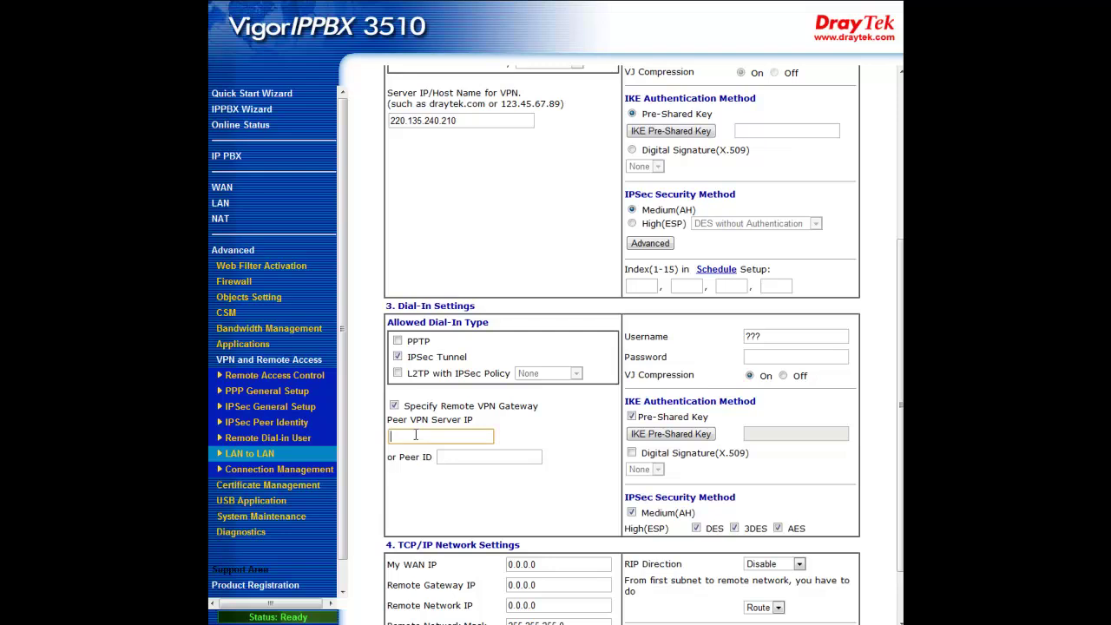
pyautogui.write('220.135.240.210')
# Set the remote network IP to 192.168.100.0 and save the HQ profile
pyautogui.scroll(-2, 471, 406)
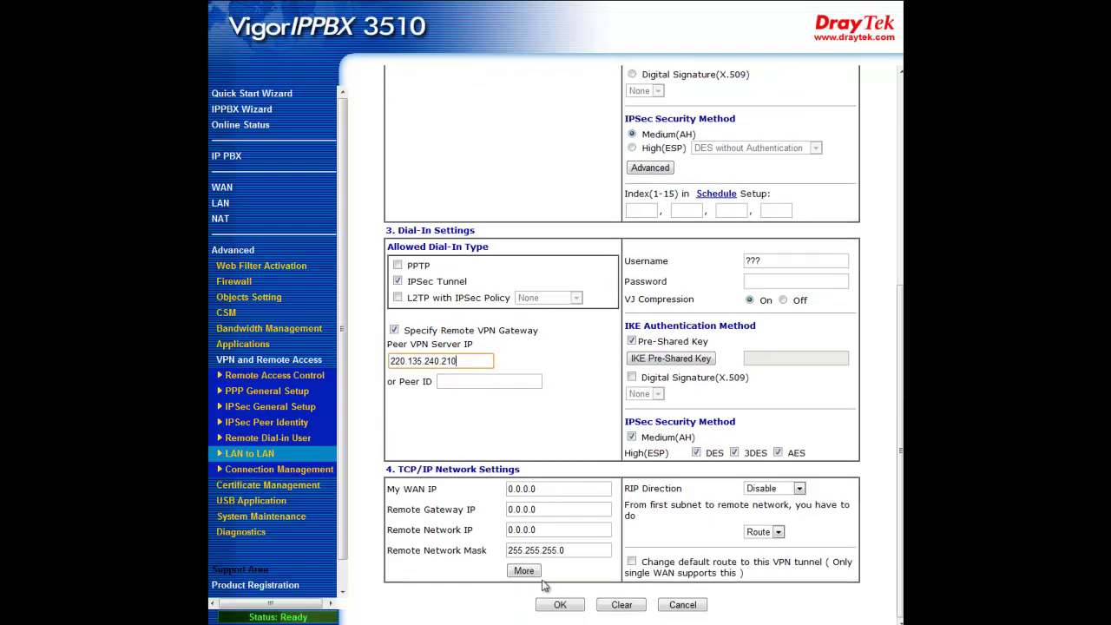
pyautogui.doubleClick(545, 531)
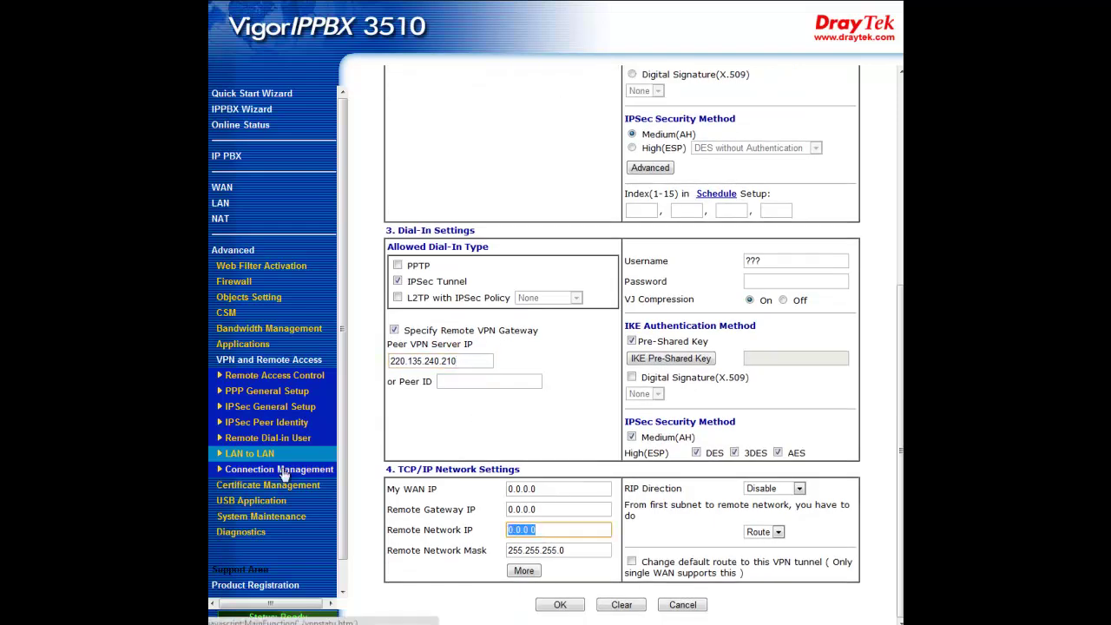
pyautogui.write('192.')
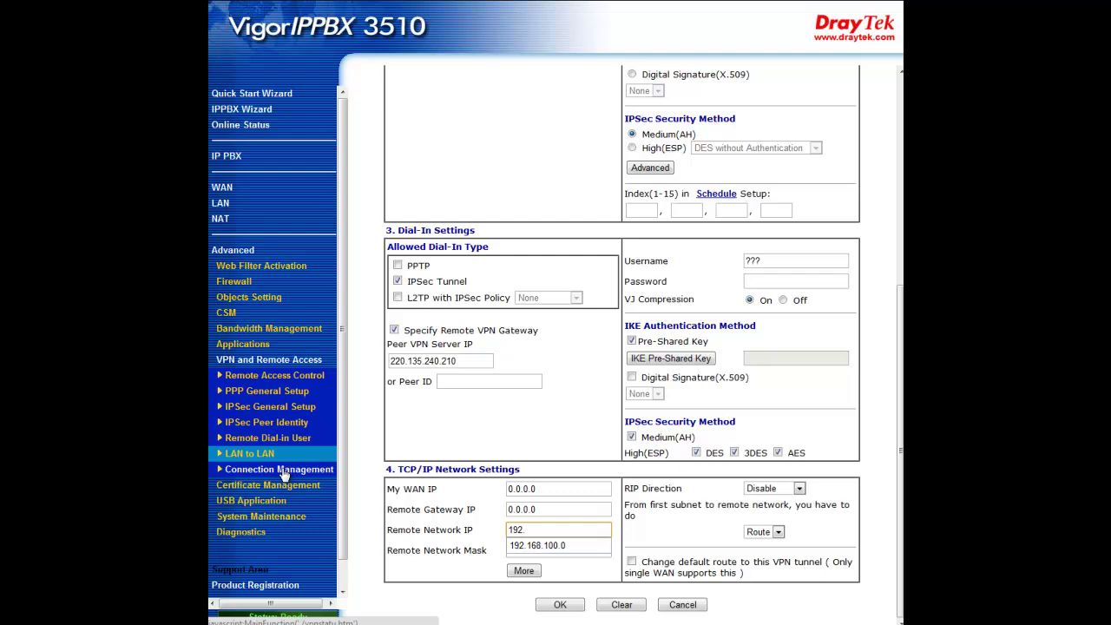
pyautogui.write('168.100.0')
pyautogui.press('Tab')
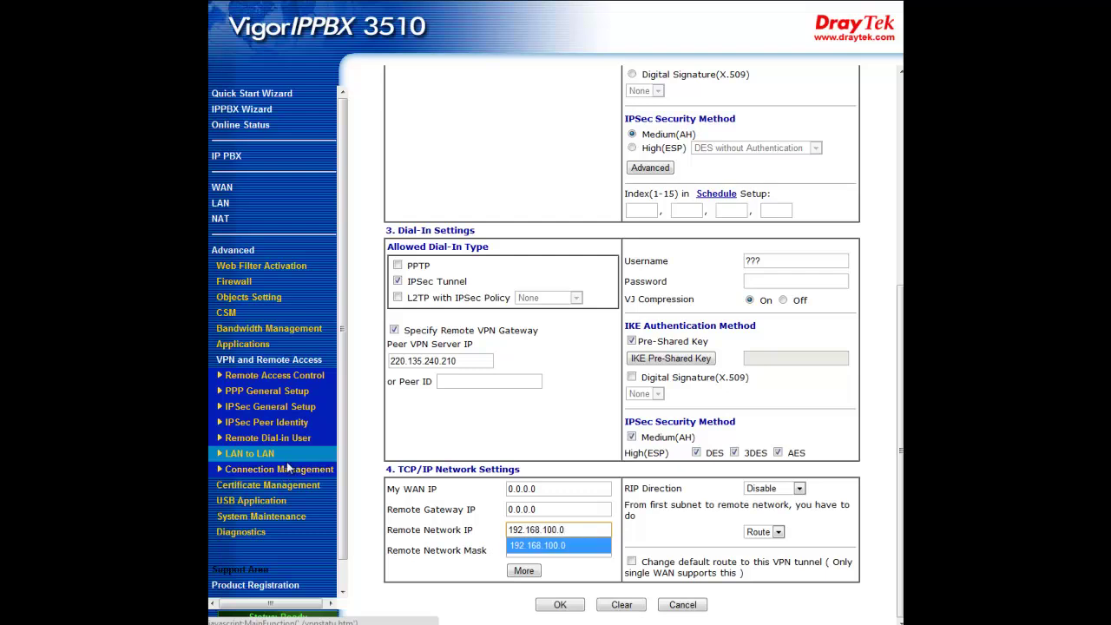
pyautogui.click(560, 604)
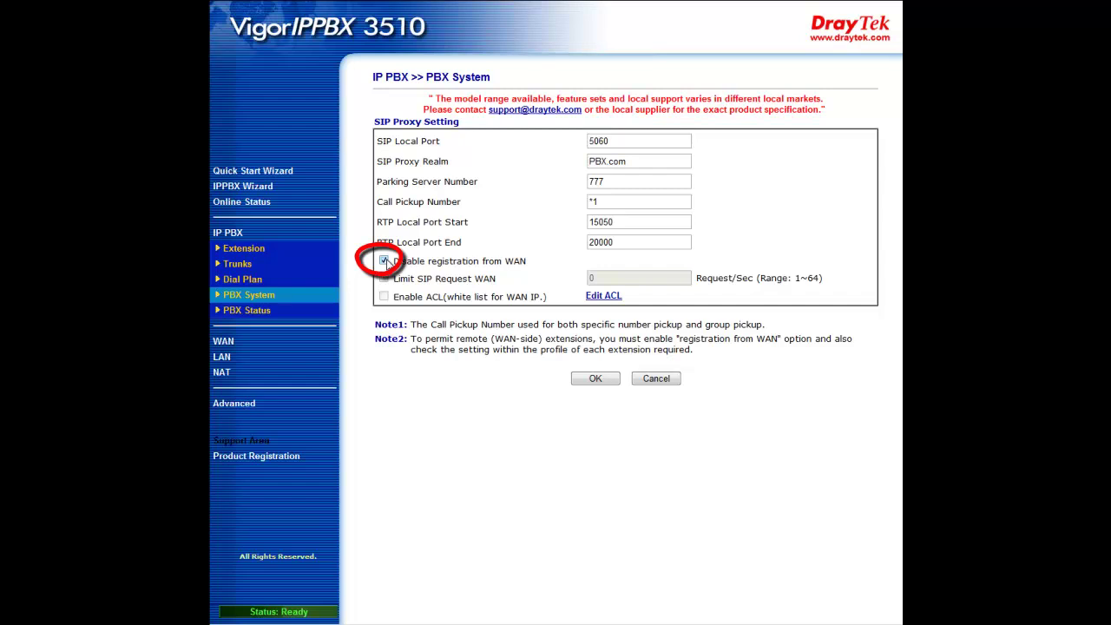
# Allow WAN SIP registration limited to 20 requests per second, then open the ACL list
pyautogui.click(384, 260)
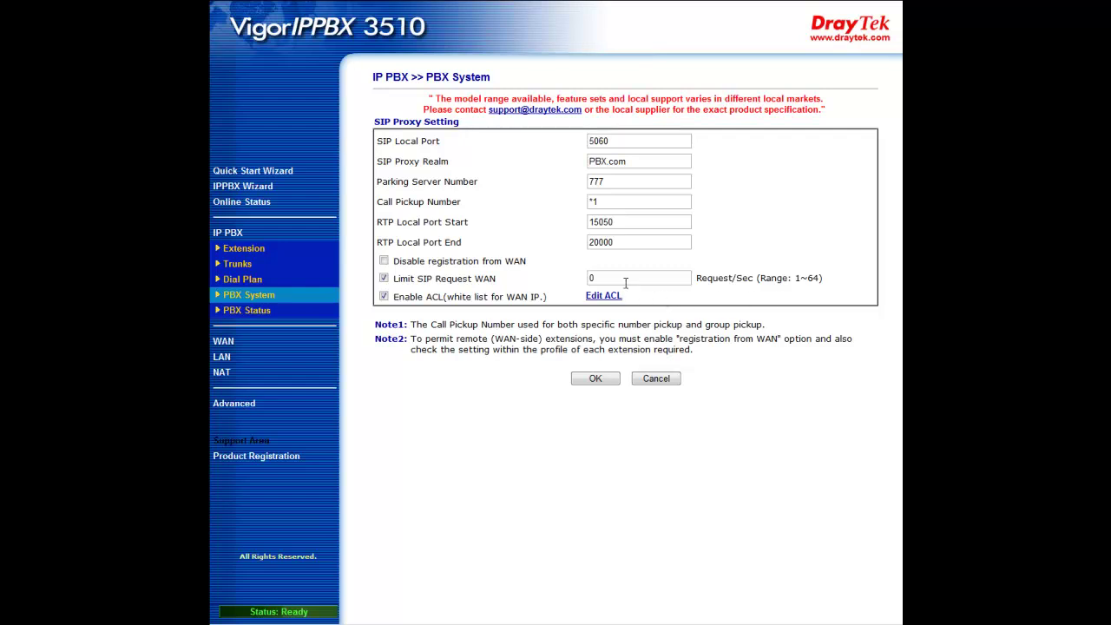
pyautogui.doubleClick(599, 278)
pyautogui.write('20')
pyautogui.click(605, 296)
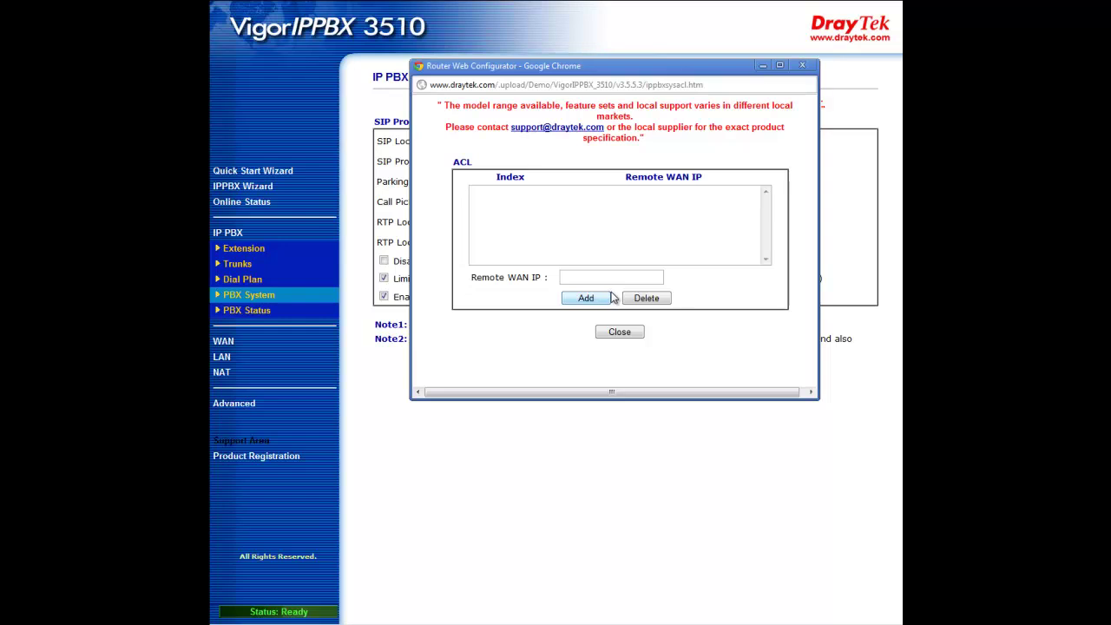
# Add remote WAN IP 220.135.240.210 to the ACL white list
pyautogui.click(614, 280)
pyautogui.write('220.1')
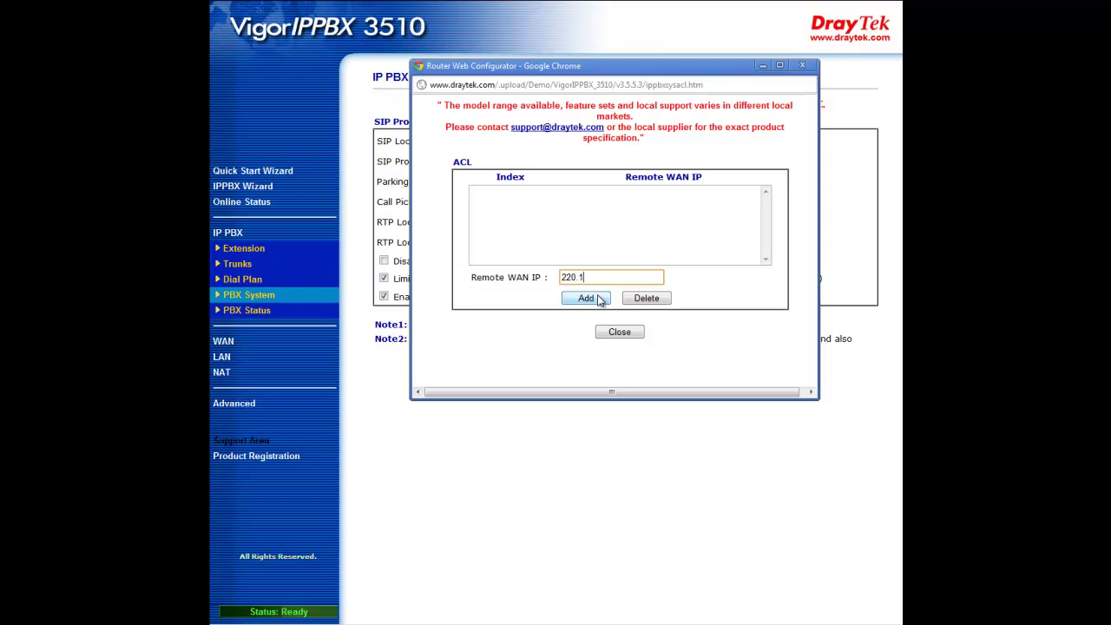
pyautogui.write('35.240.210')
pyautogui.click(586, 298)
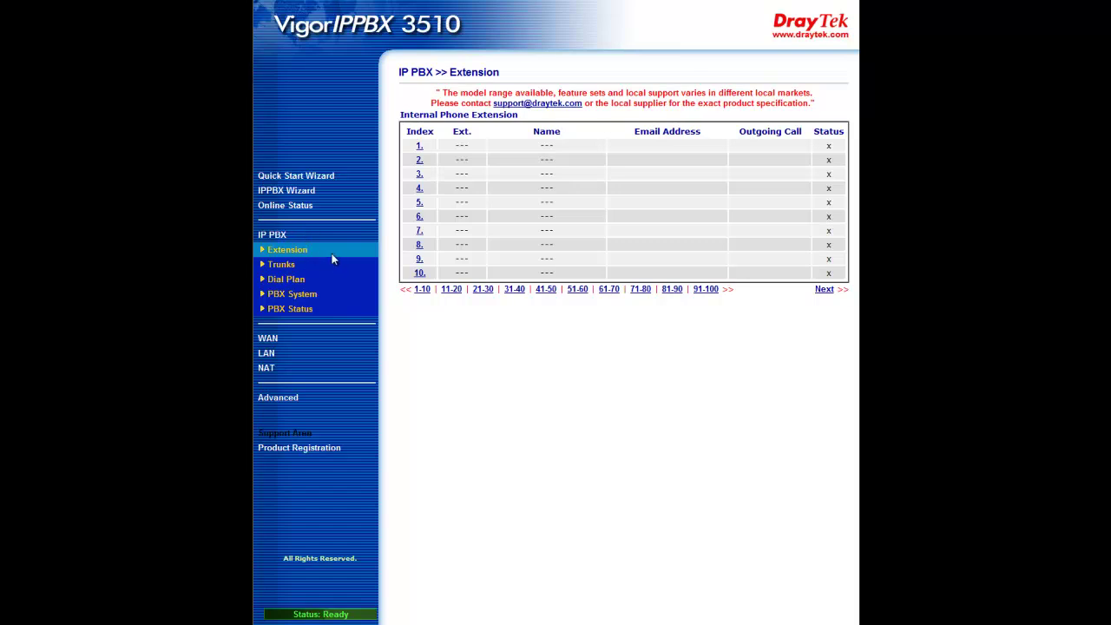
# Open extension index 1 for editing on the Extension page
pyautogui.click(419, 145)
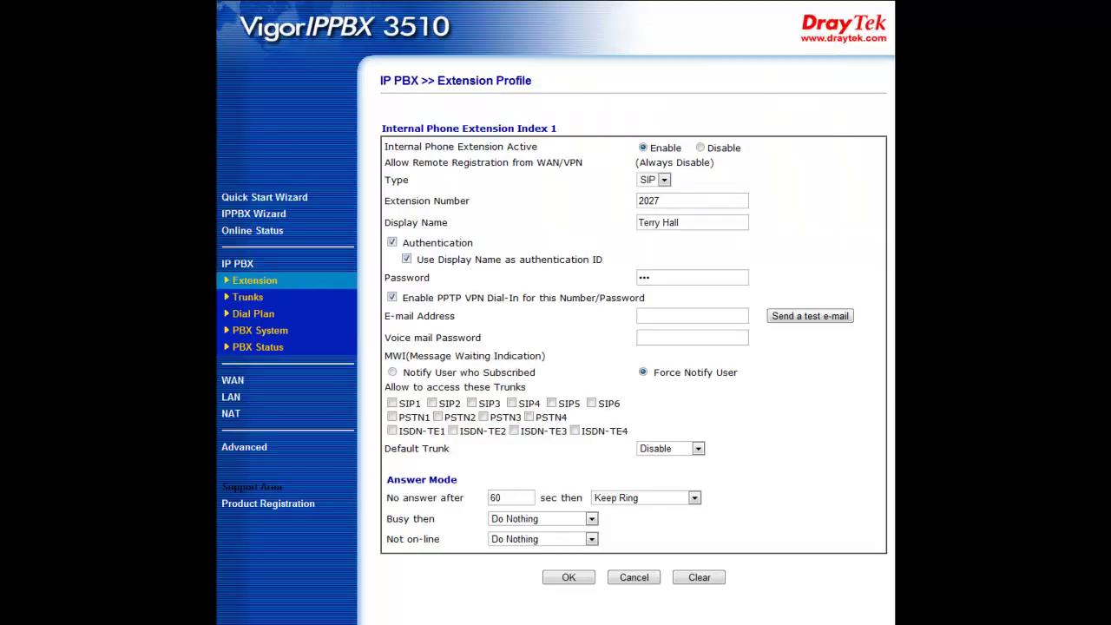